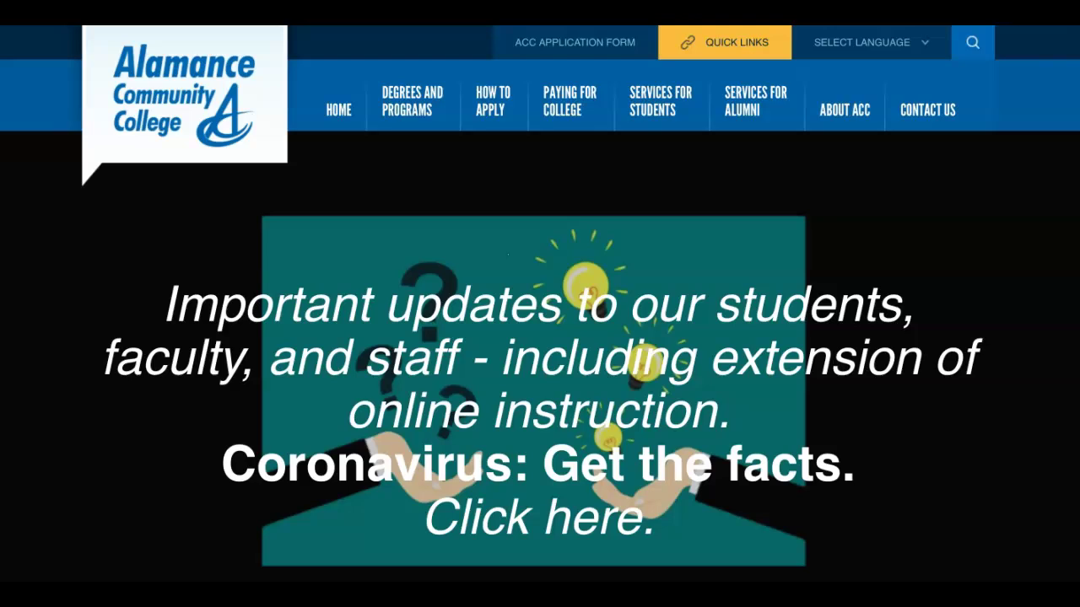
Open the QUICK LINKS panel at the top of the Alamance Community College homepage
click(762, 43)
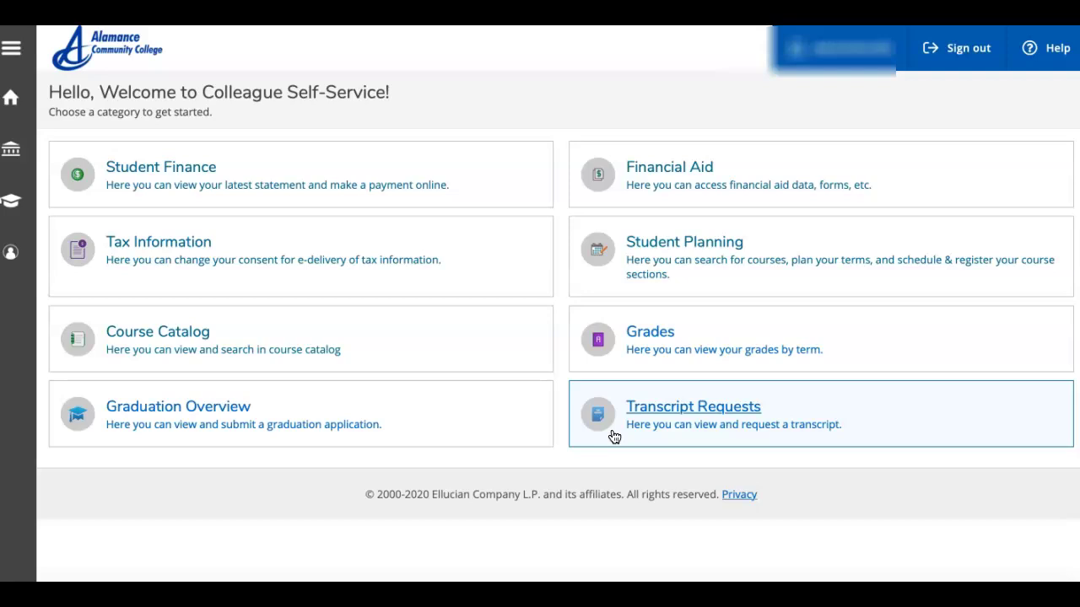
Open the Student Planning tile from the Colleague Self-Service home page
click(612, 268)
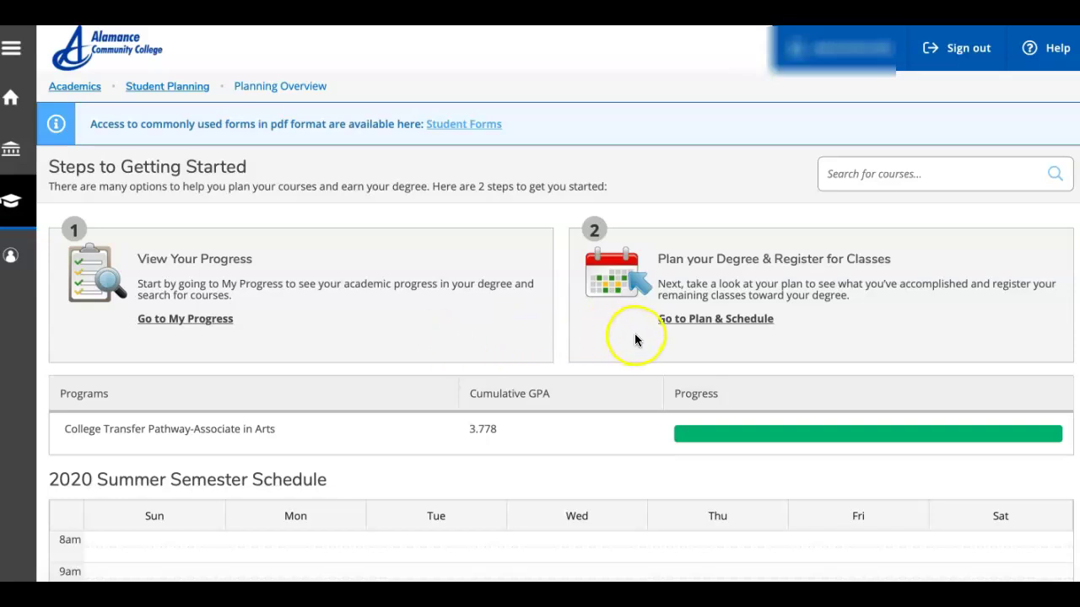
Go to Plan & Schedule and show its Advising section, which has no notes yet
click(693, 326)
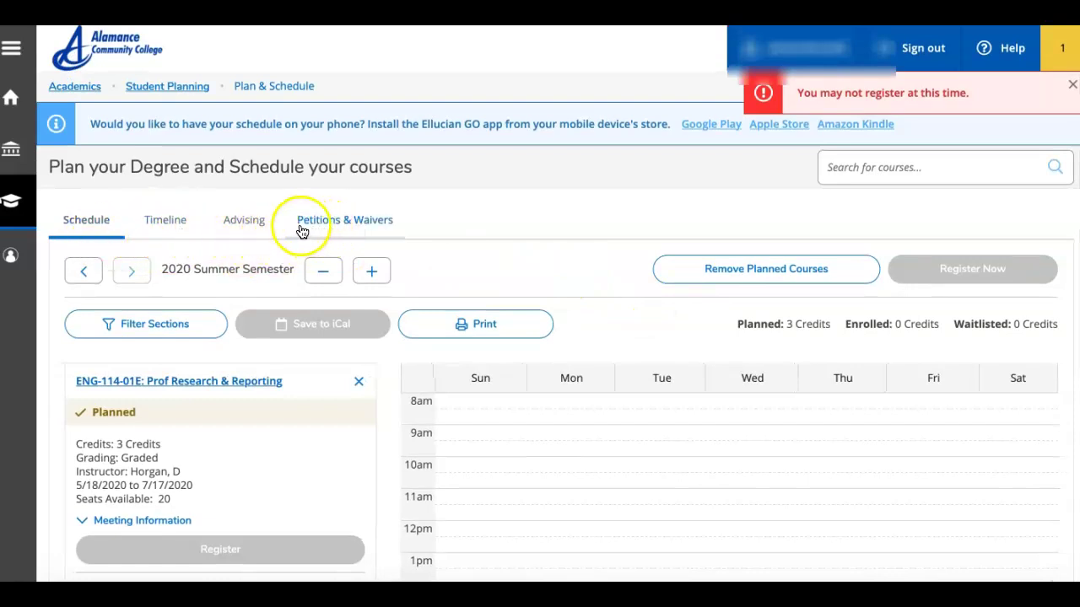
click(249, 225)
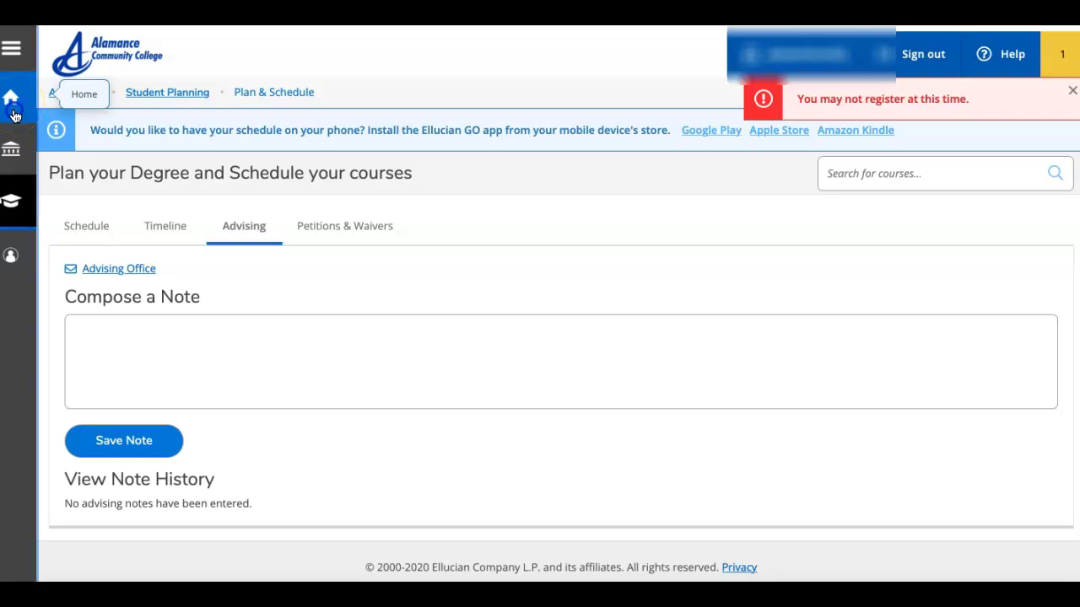
Return home, open the Course Catalog, and scroll the subject list to ENG English
click(13, 110)
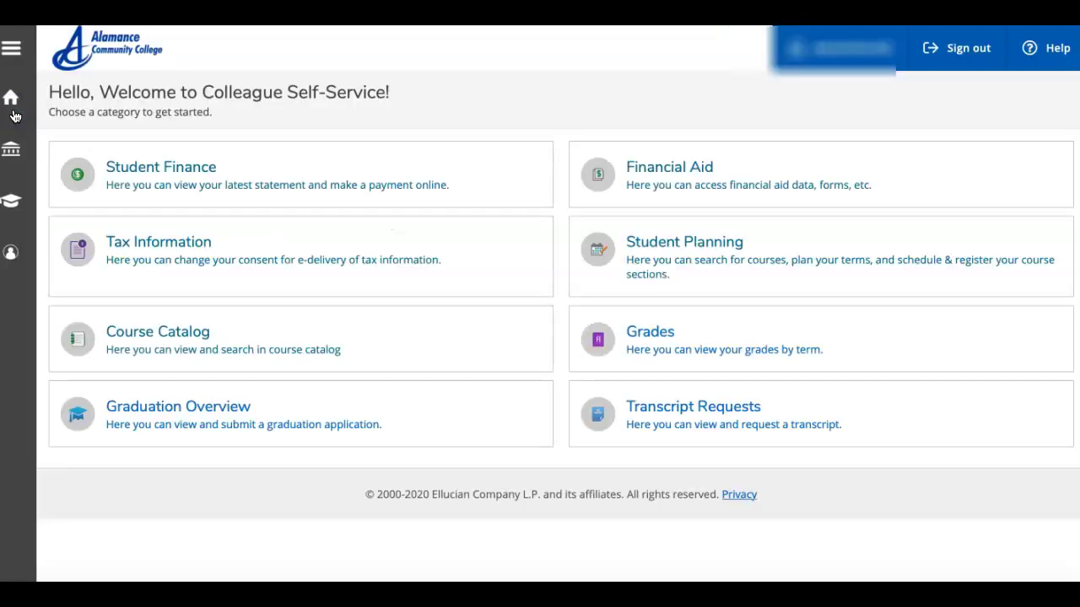
click(167, 338)
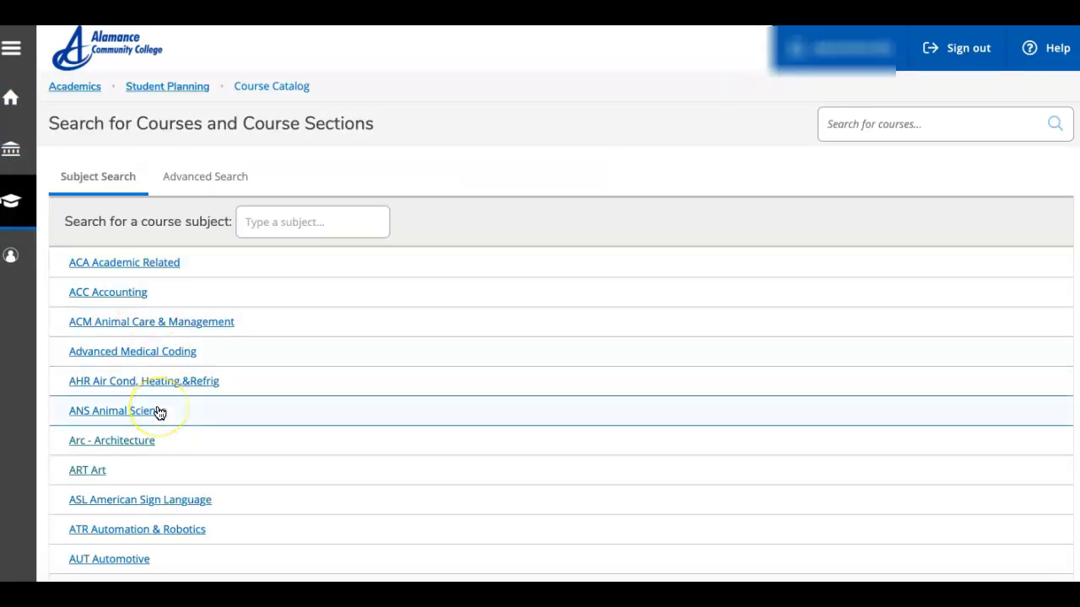
scroll(159, 412, down, 2)
scroll(159, 413, up, 2)
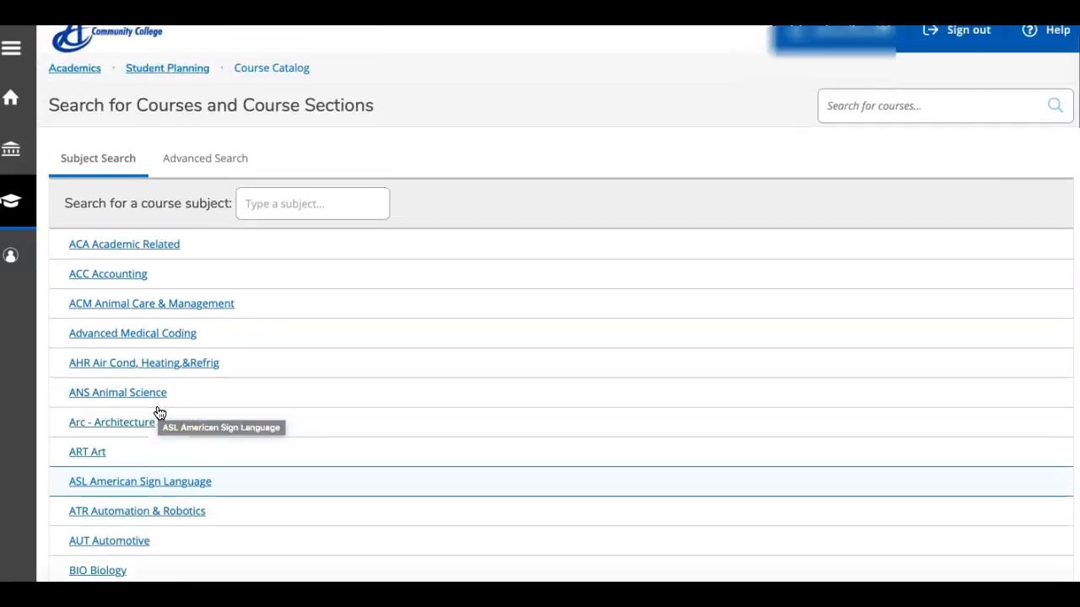
scroll(255, 413, down, 4)
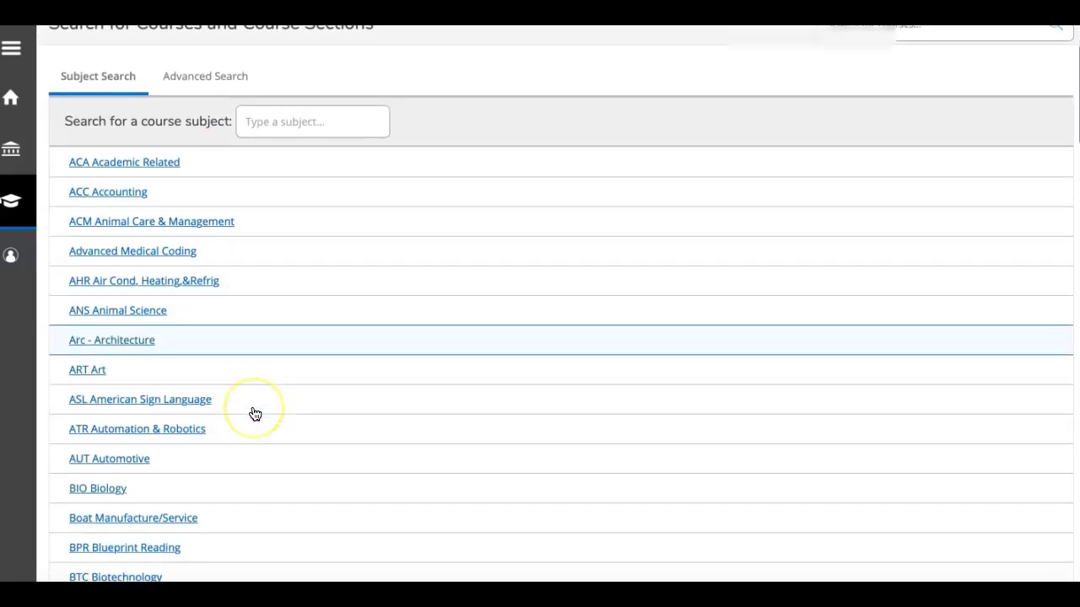
scroll(255, 414, down, 5)
scroll(255, 414, down, 4)
scroll(254, 413, down, 2)
Show ENG English courses filtered to 2020 Summer Semester, leaving 11 results
click(142, 428)
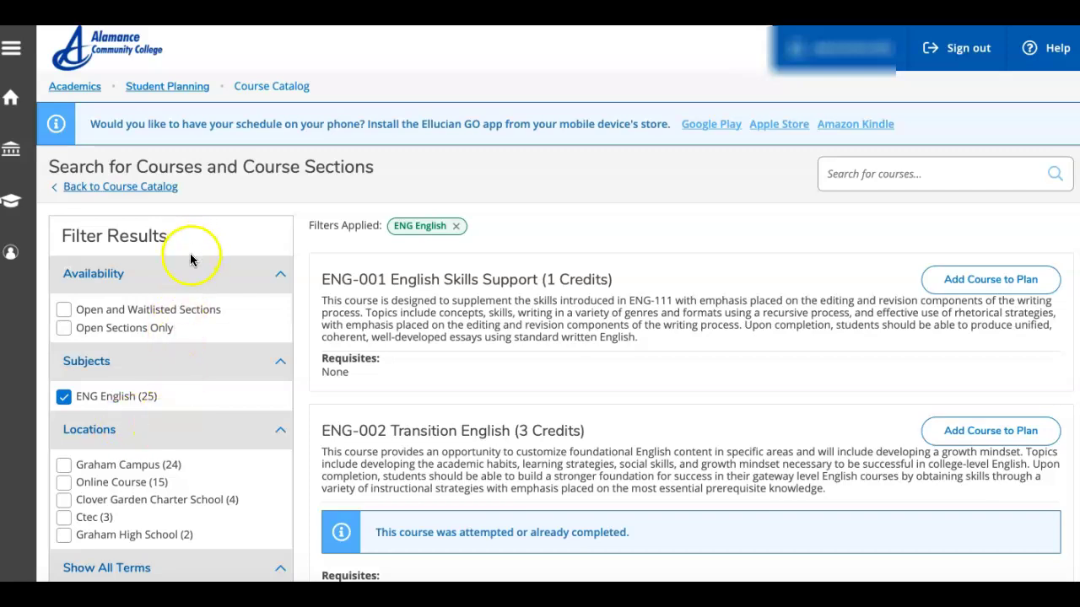
scroll(189, 312, down, 3)
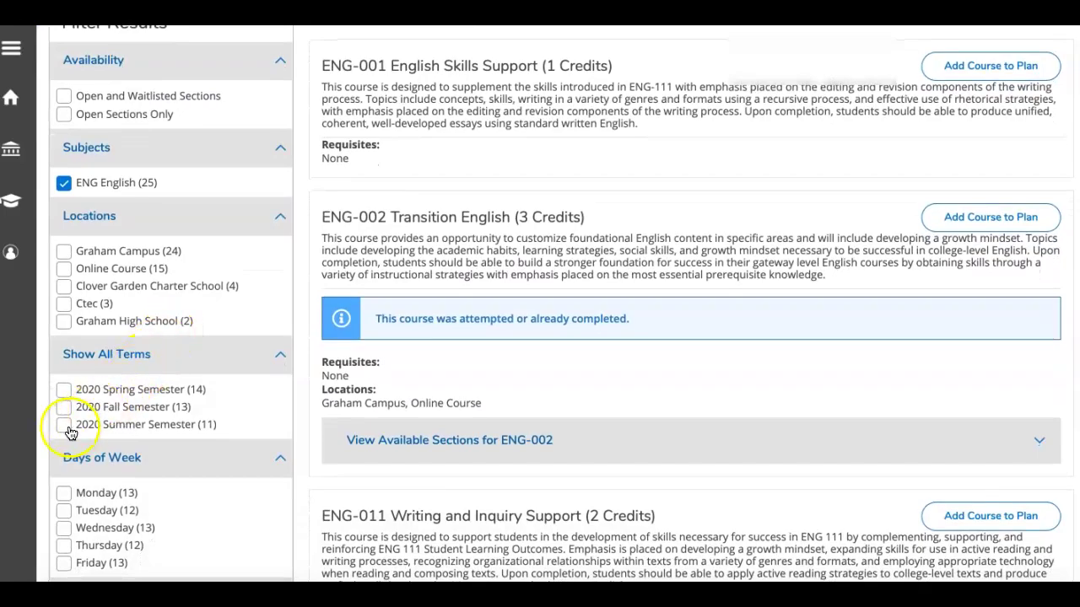
click(69, 429)
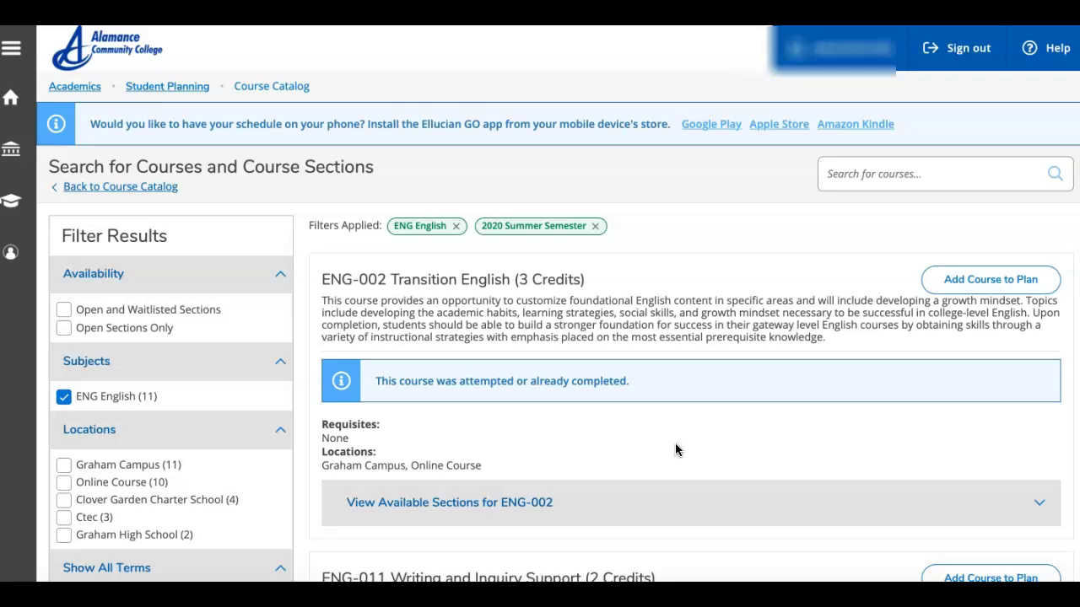
Scroll the English results down to the planned ENG-114 Prof Research & Reporting
scroll(675, 450, down, 3)
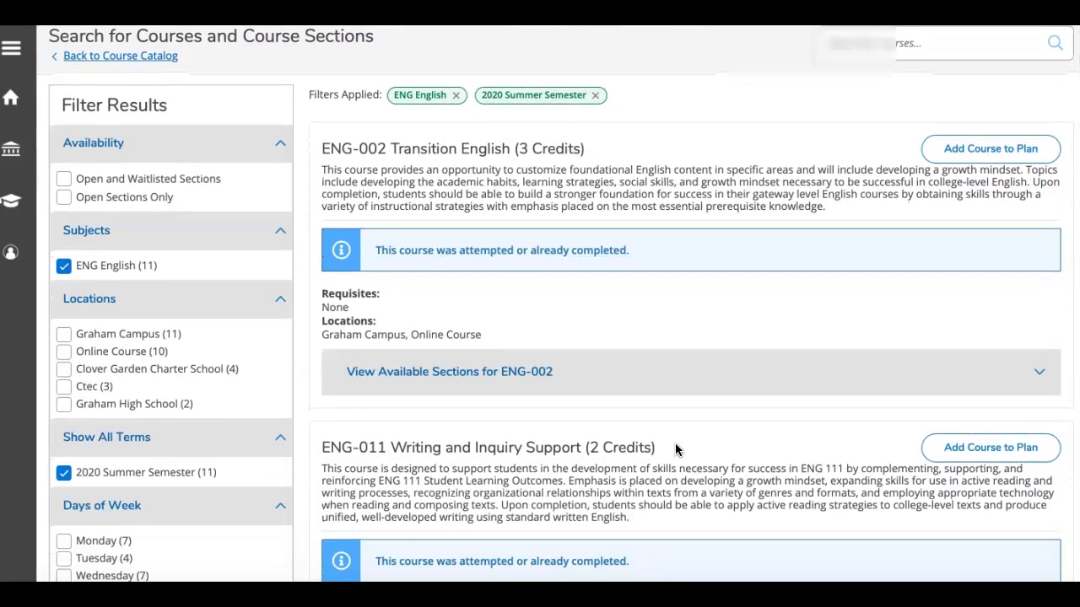
scroll(675, 450, down, 5)
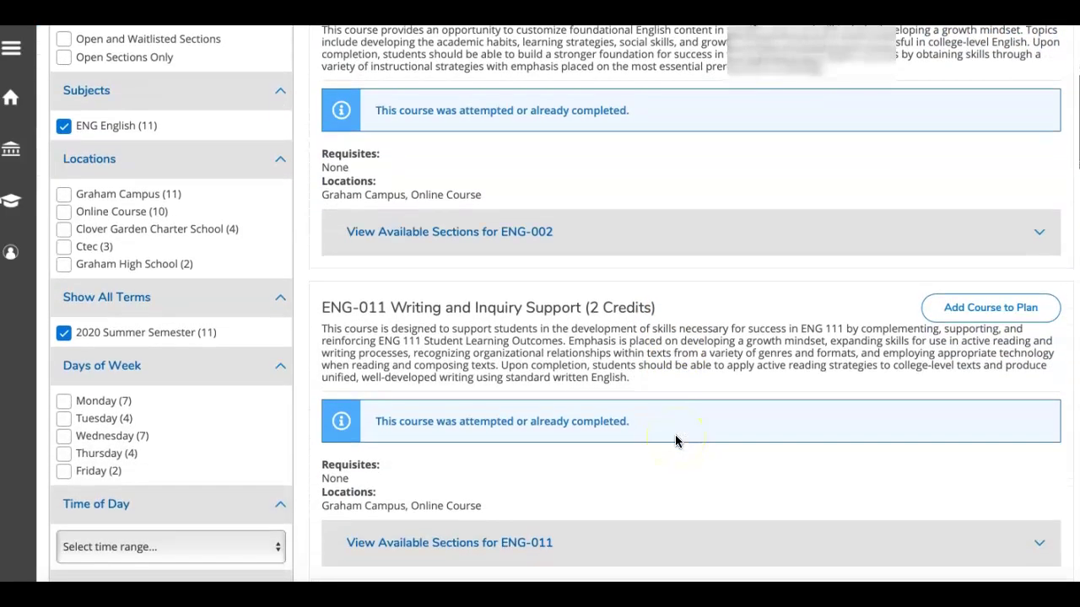
scroll(675, 435, down, 9)
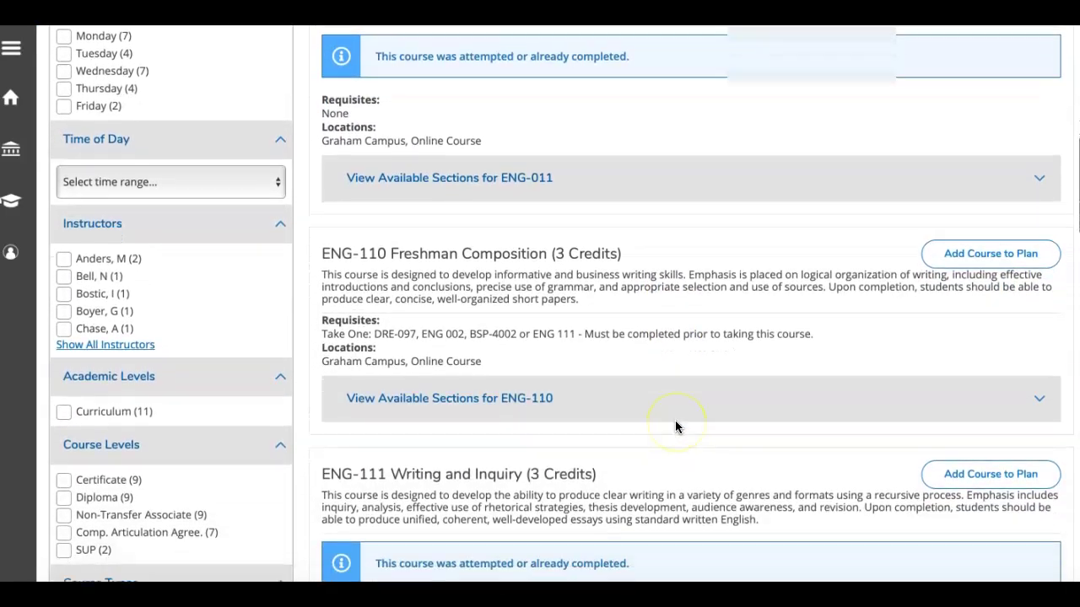
scroll(675, 426, down, 3)
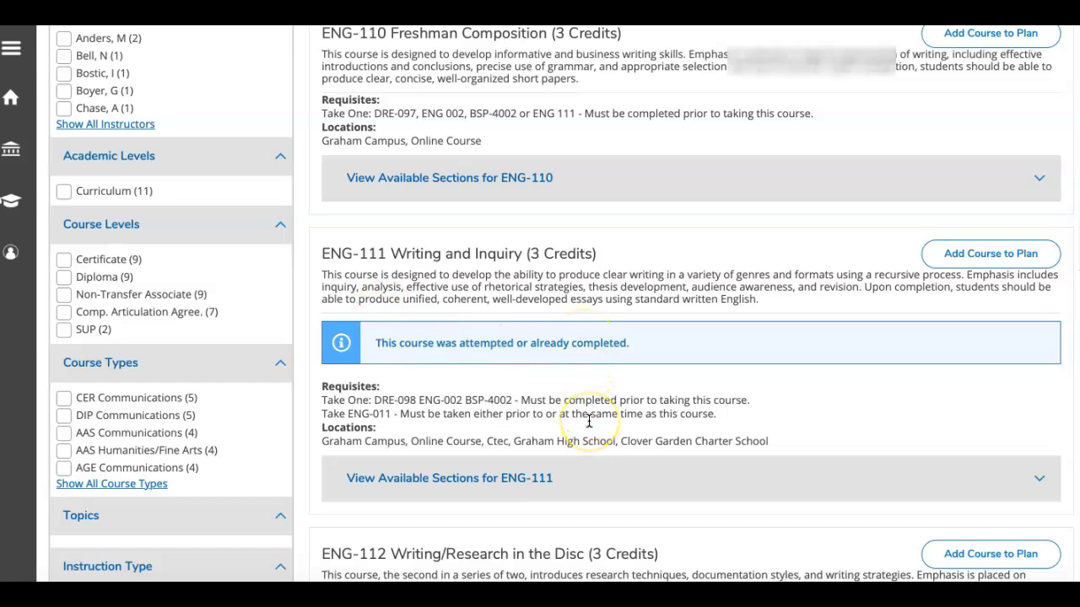
scroll(589, 422, down, 6)
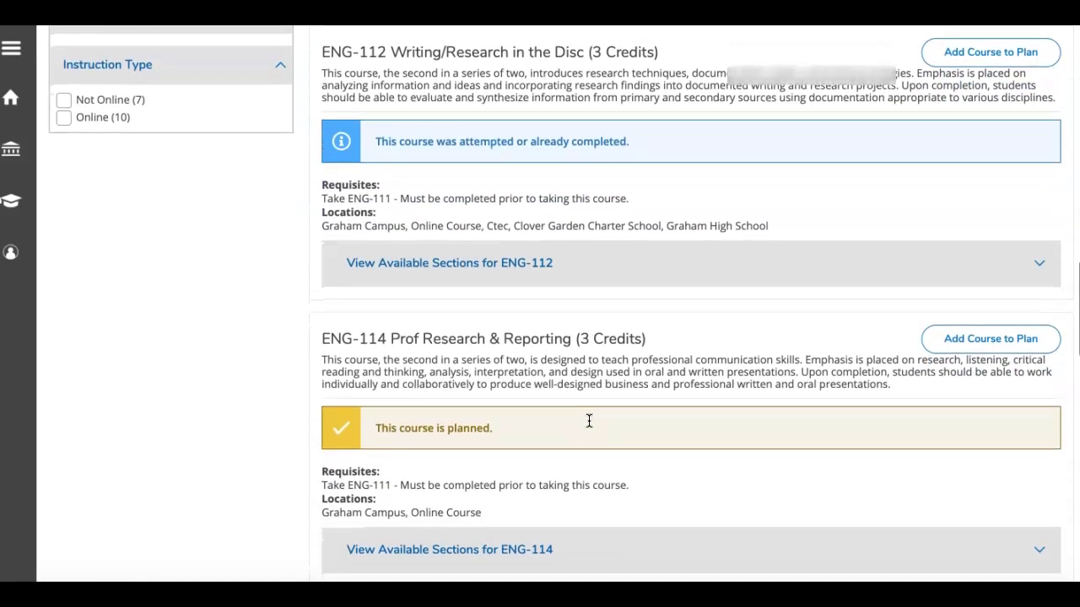
scroll(589, 421, down, 1)
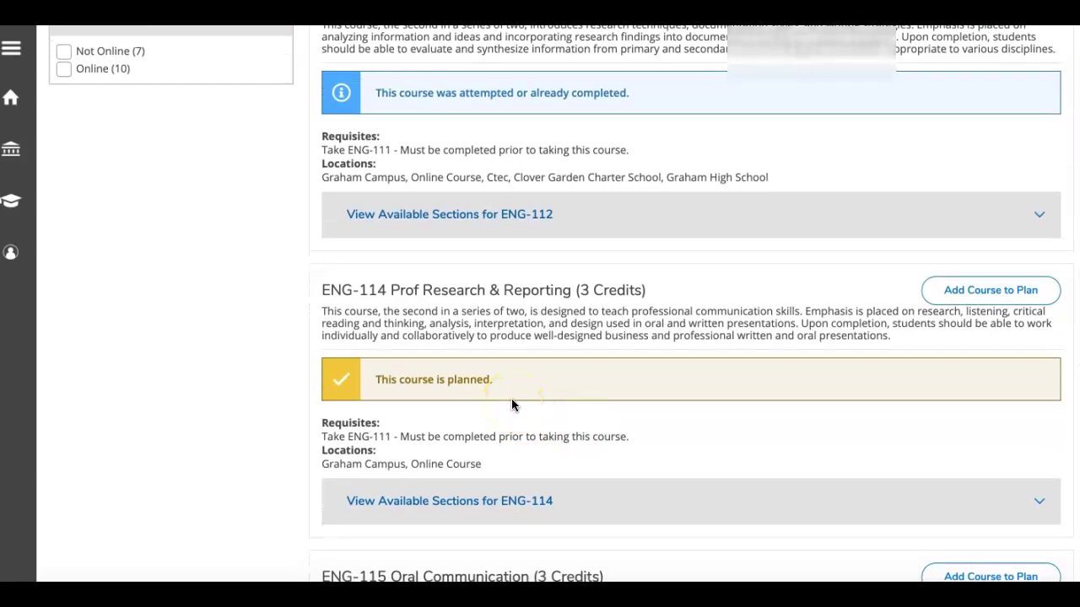
scroll(511, 400, down, 1)
Review ENG-114's 2020 Summer section, then return home to the Student Planning overview
click(483, 482)
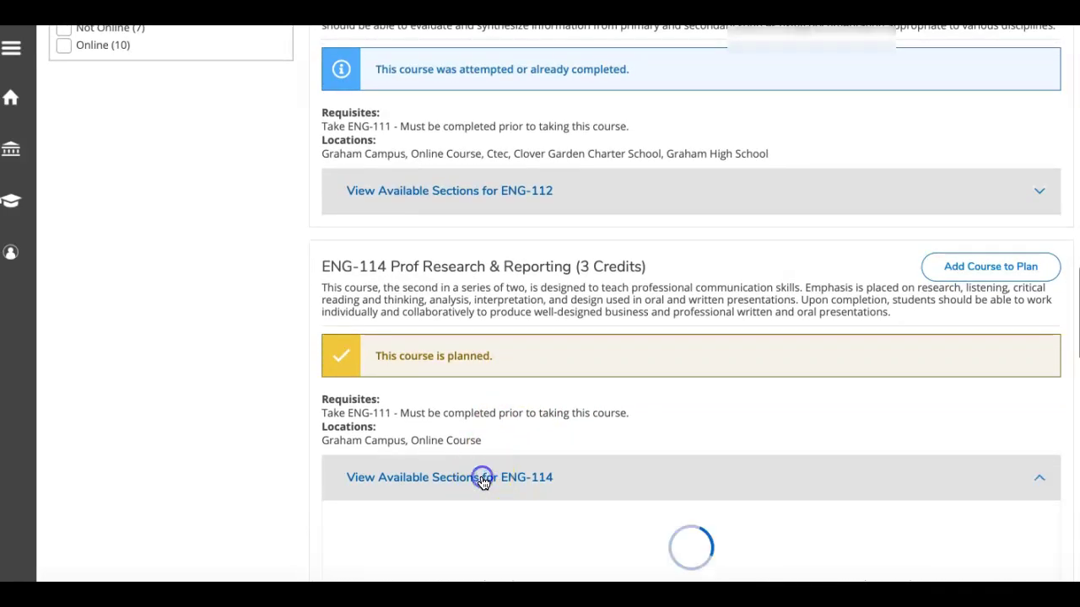
scroll(484, 481, down, 3)
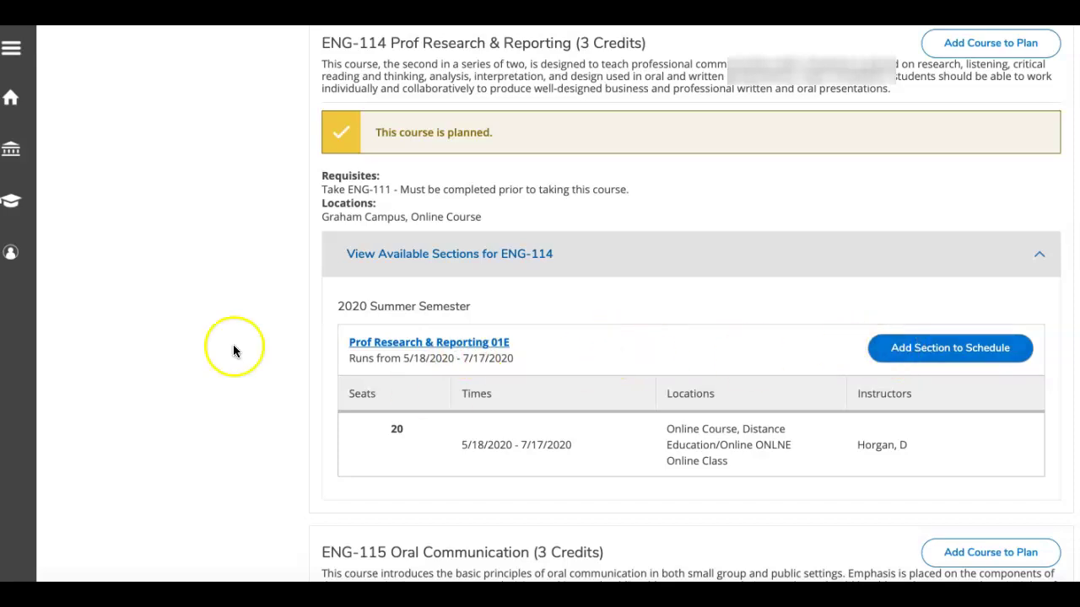
scroll(220, 347, up, 3)
scroll(220, 346, up, 10)
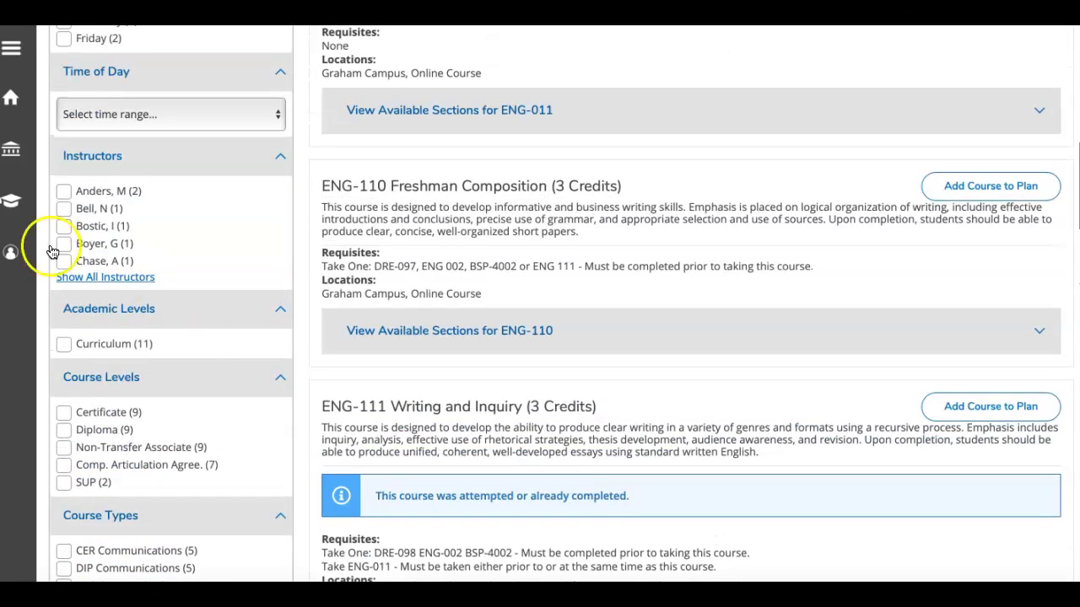
click(10, 98)
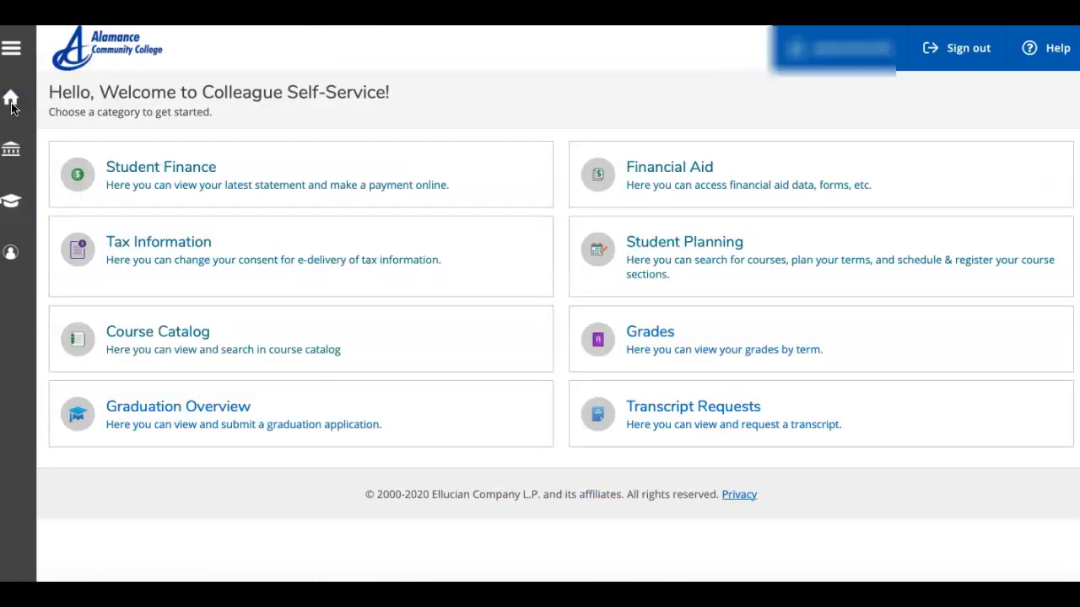
click(700, 235)
Review the 2020 Summer Semester schedule on Plan & Schedule, with ENG-114 planned
click(718, 322)
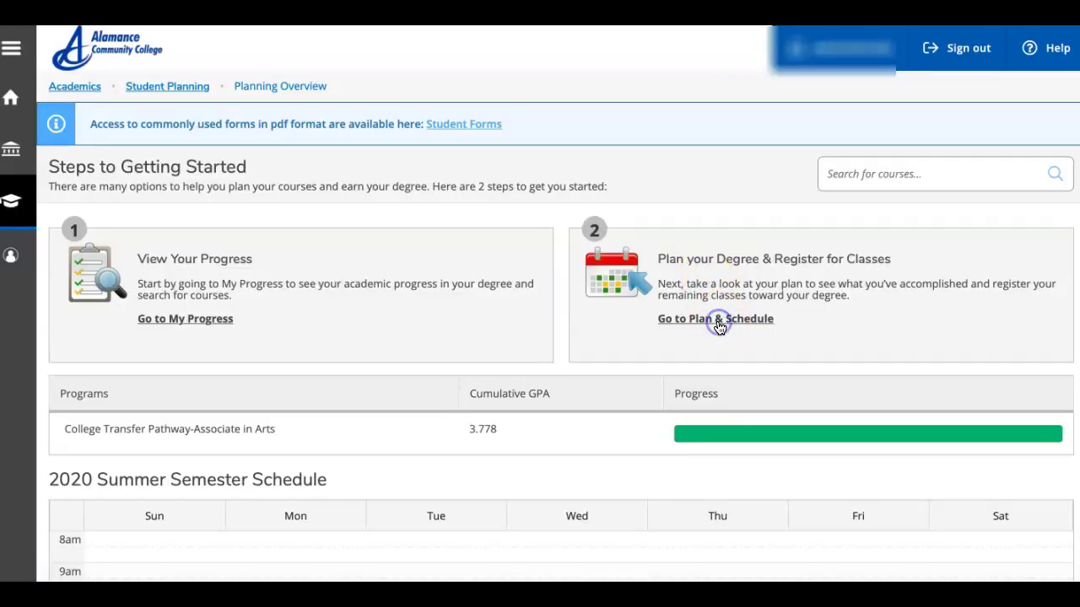
scroll(289, 465, down, 2)
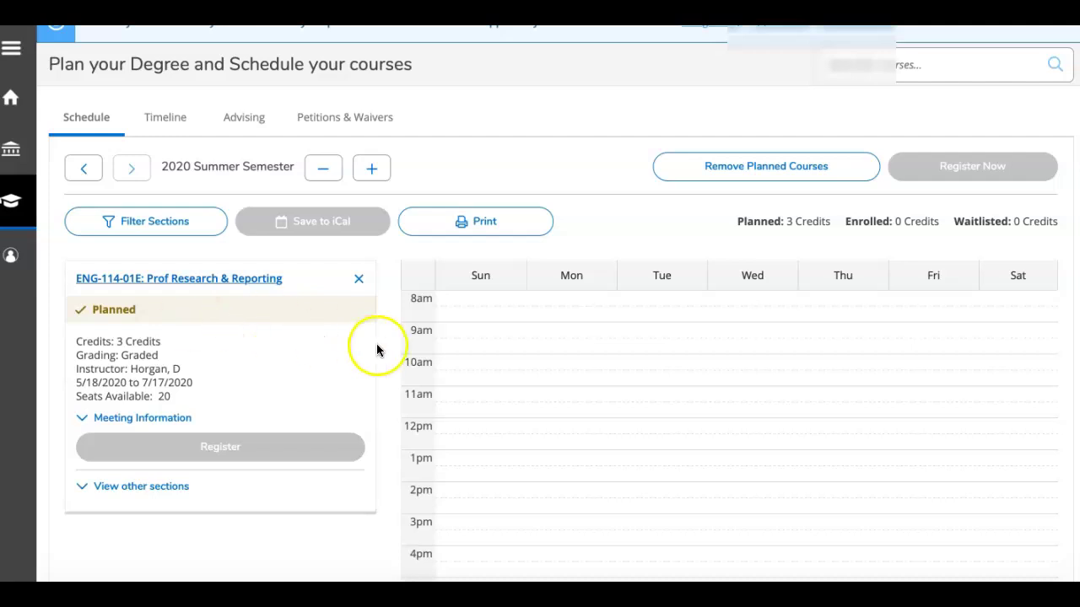
scroll(372, 321, up, 2)
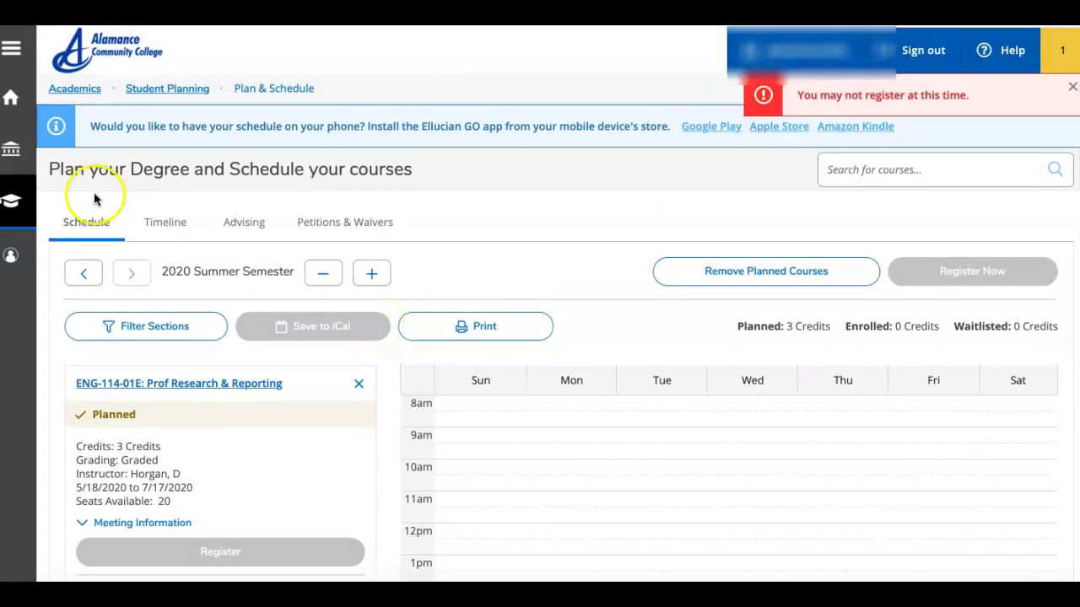
Show ART Art courses in the Course Catalog filtered to 2020 Summer Semester, 3 results
click(10, 97)
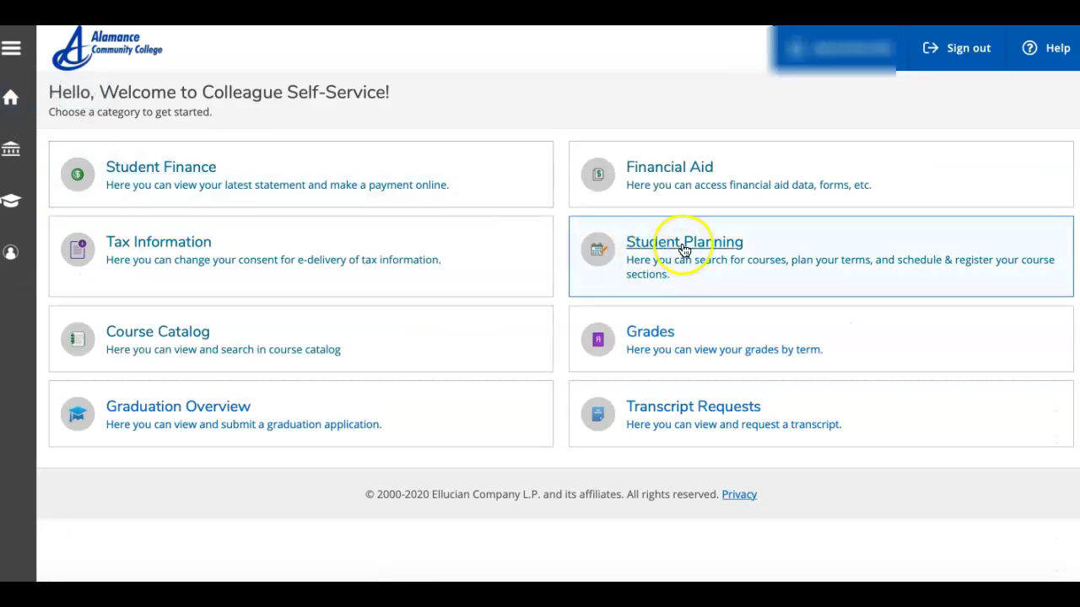
click(191, 337)
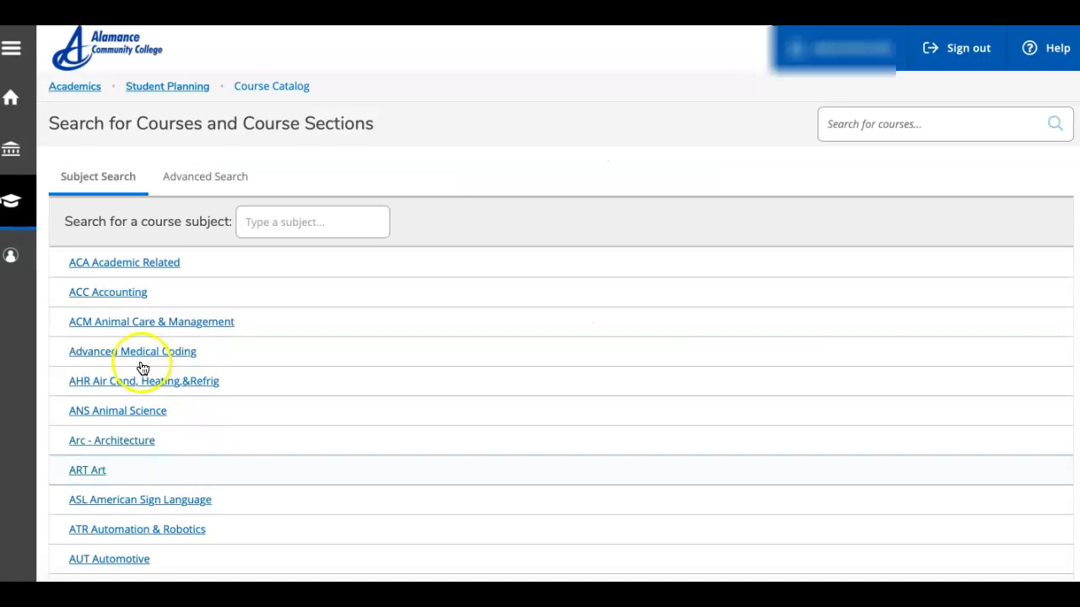
click(97, 472)
scroll(445, 437, down, 1)
click(505, 367)
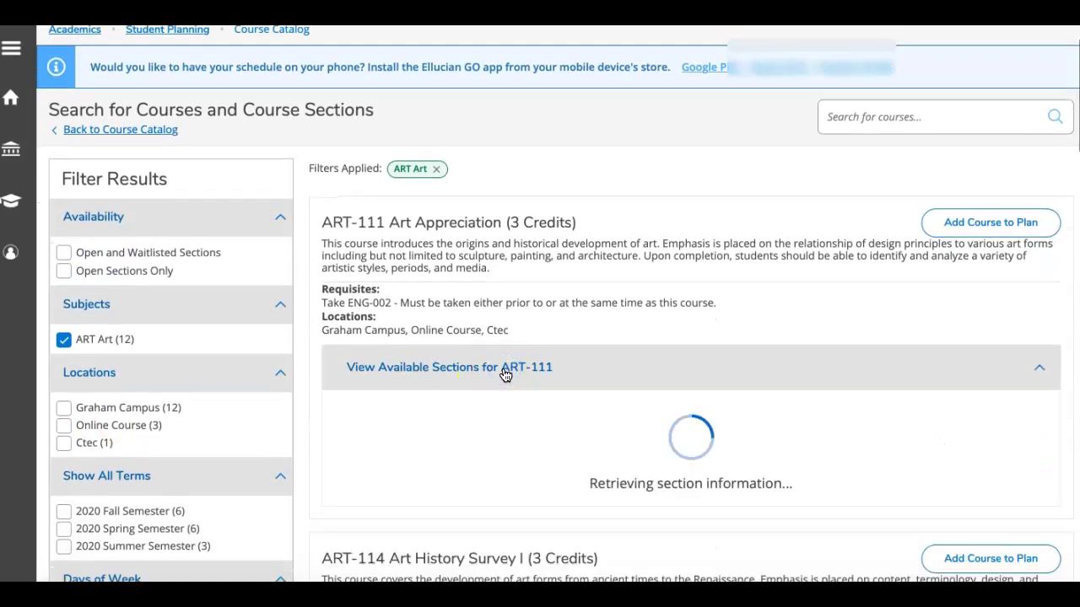
scroll(505, 371, down, 1)
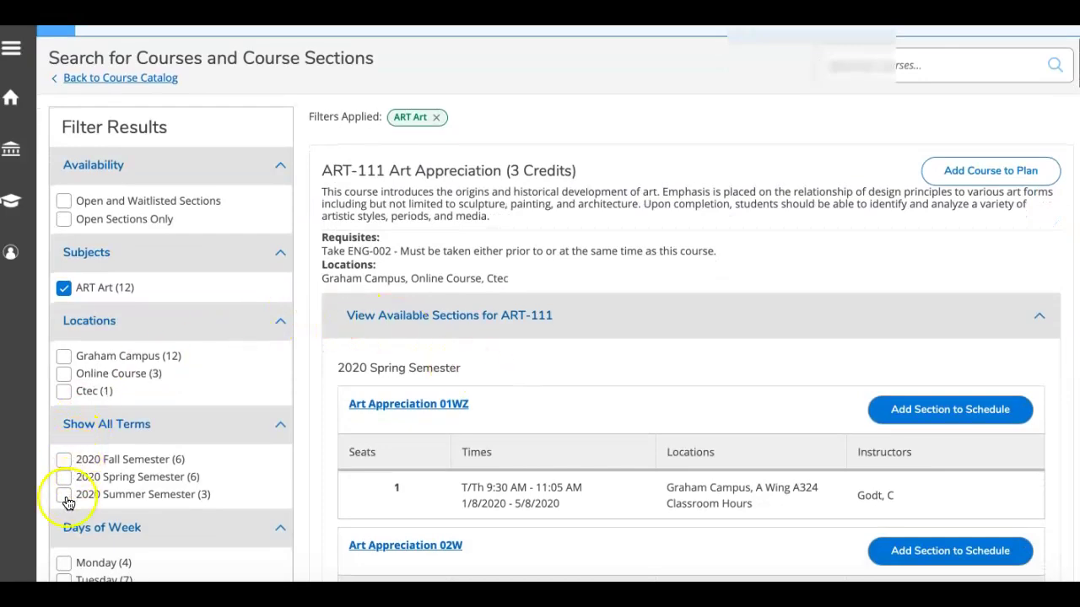
click(64, 495)
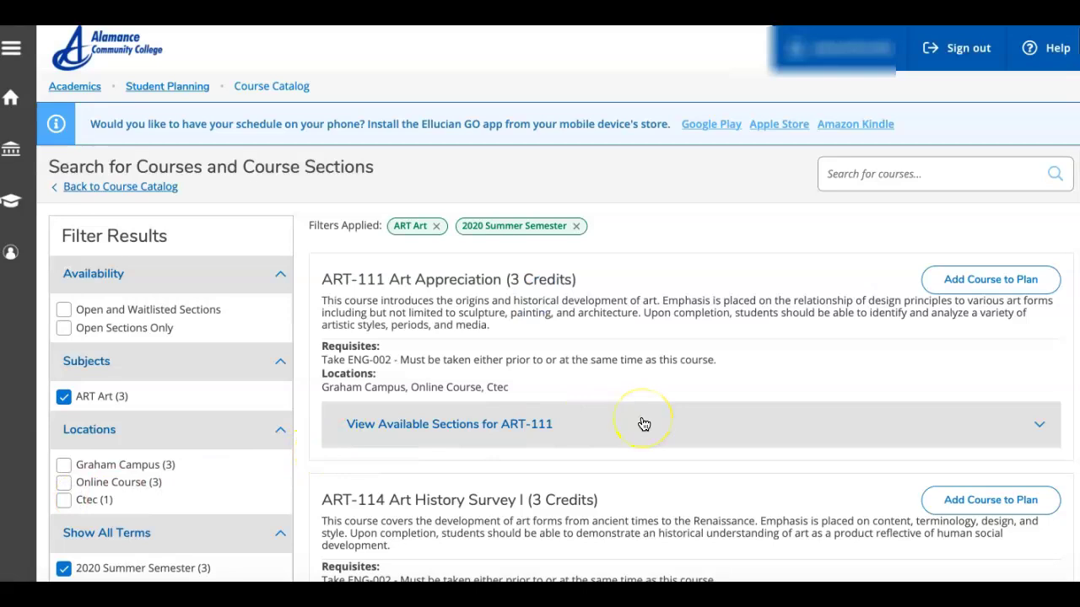
scroll(643, 423, down, 1)
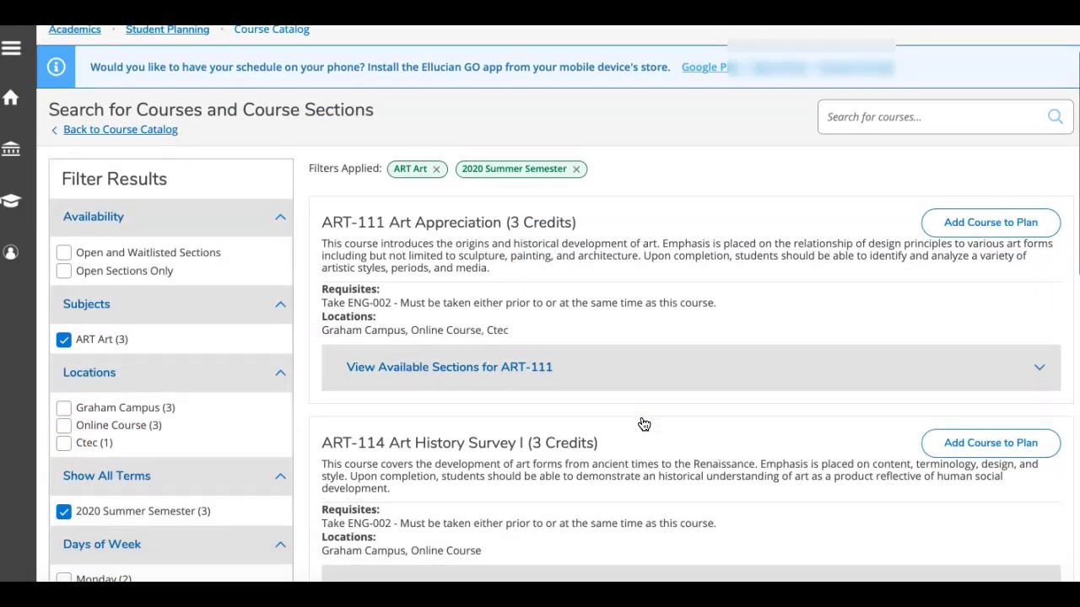
Add section ART-111-A02W Art Appreciation to the 2020 Summer schedule
click(624, 374)
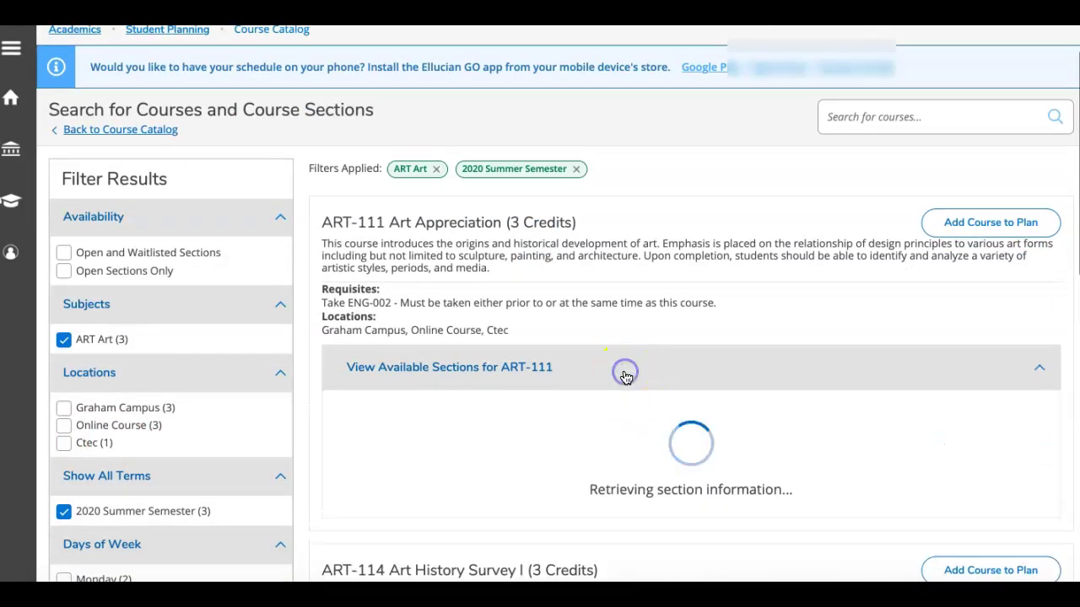
scroll(629, 470, down, 5)
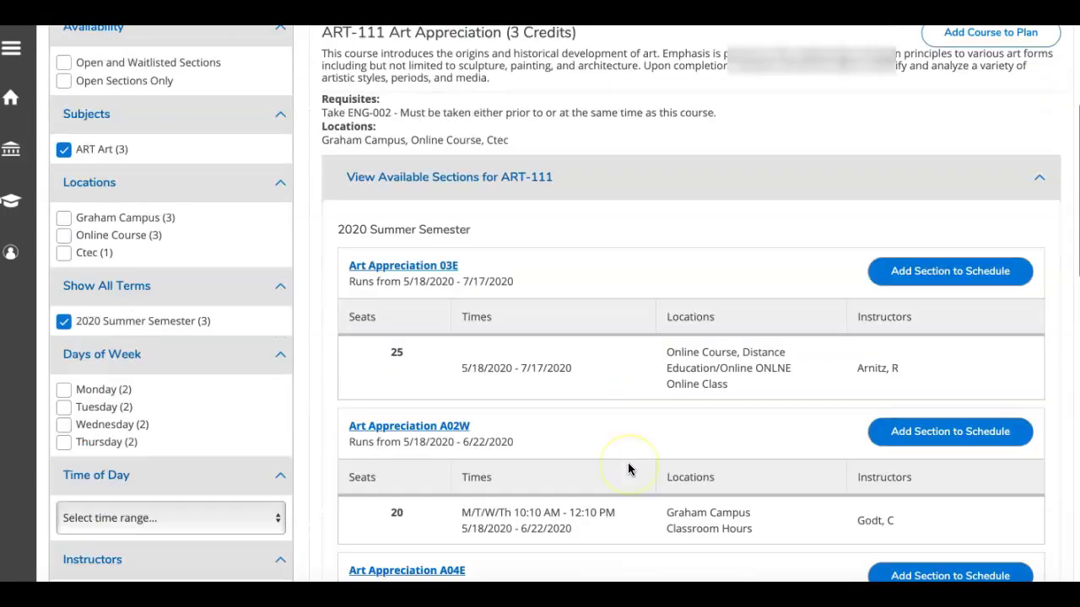
scroll(629, 470, down, 1)
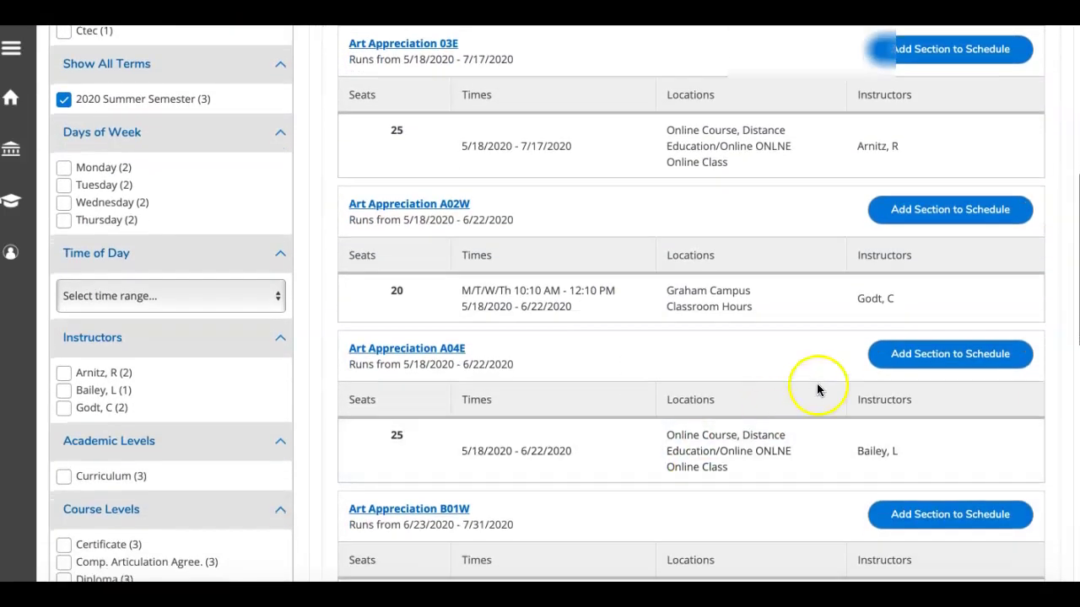
click(931, 218)
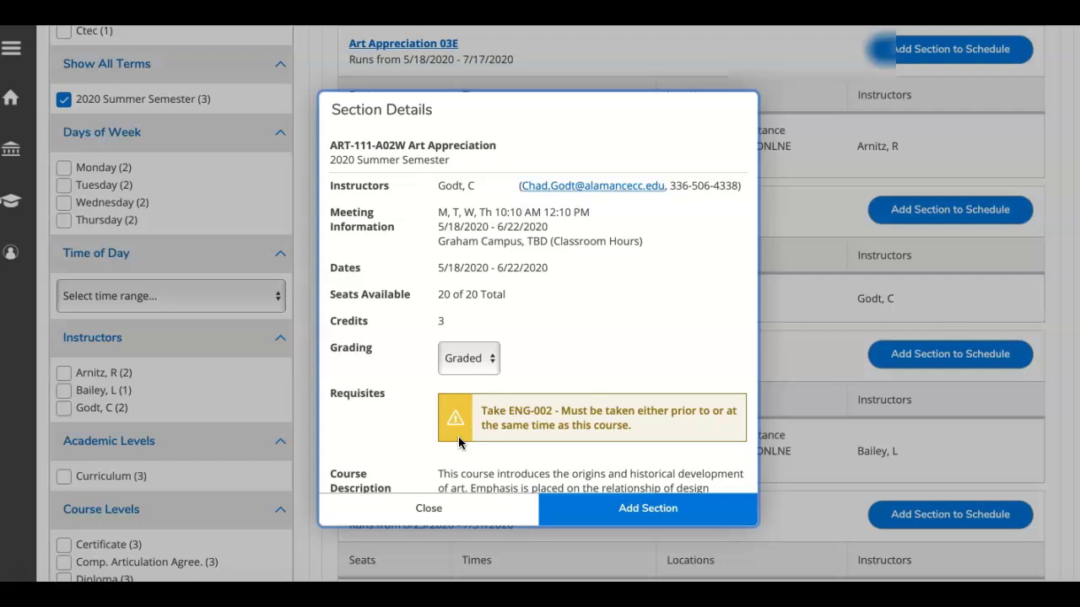
click(571, 510)
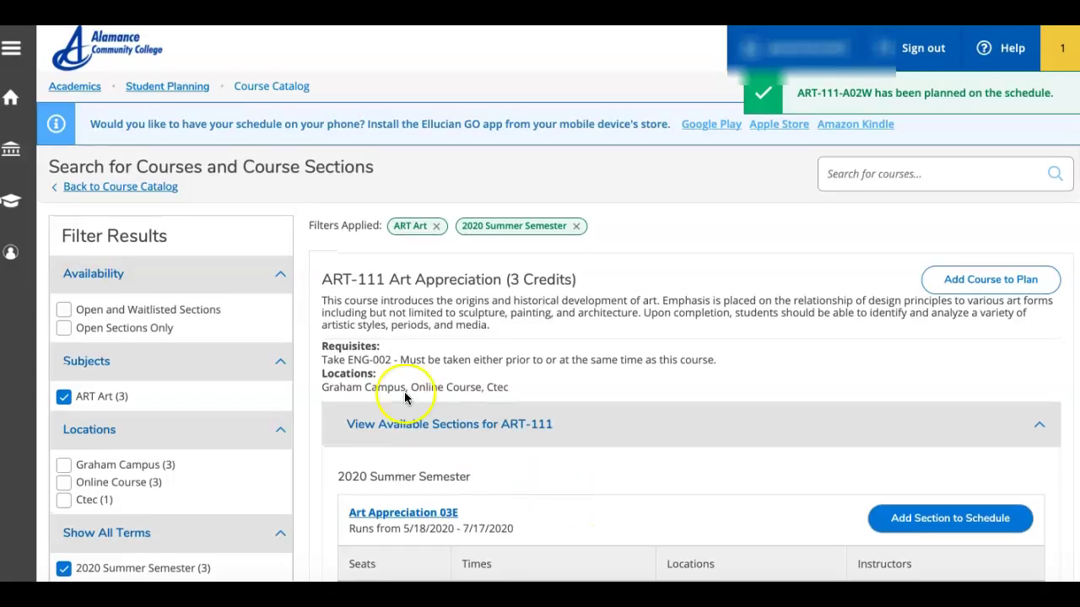
Check the 2020 Summer calendar for ART-111-A02W and planned ENG-114 (6 credits), then return Home
click(166, 88)
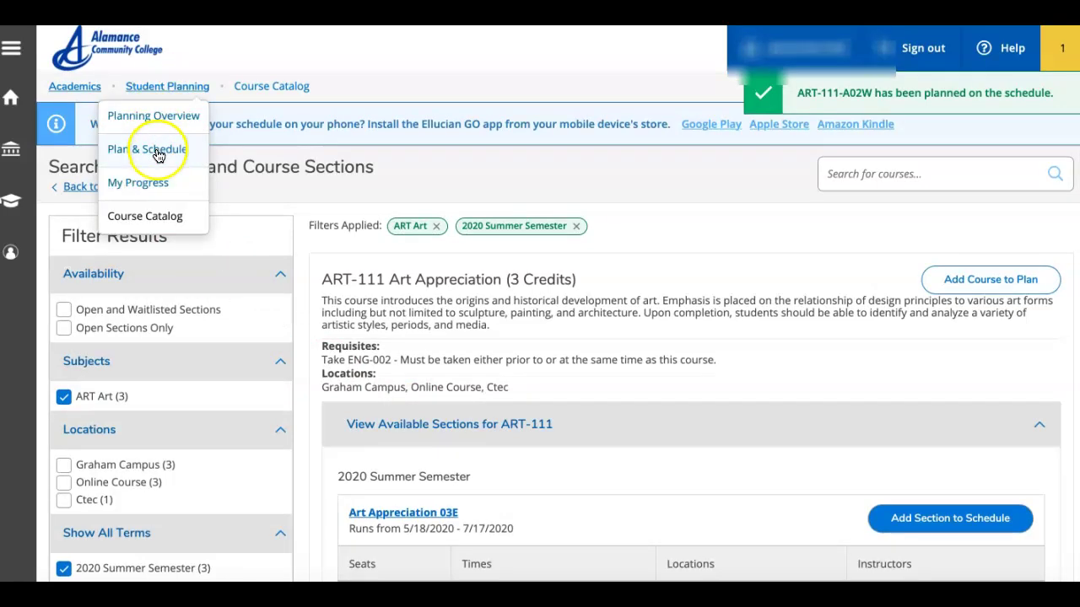
click(157, 154)
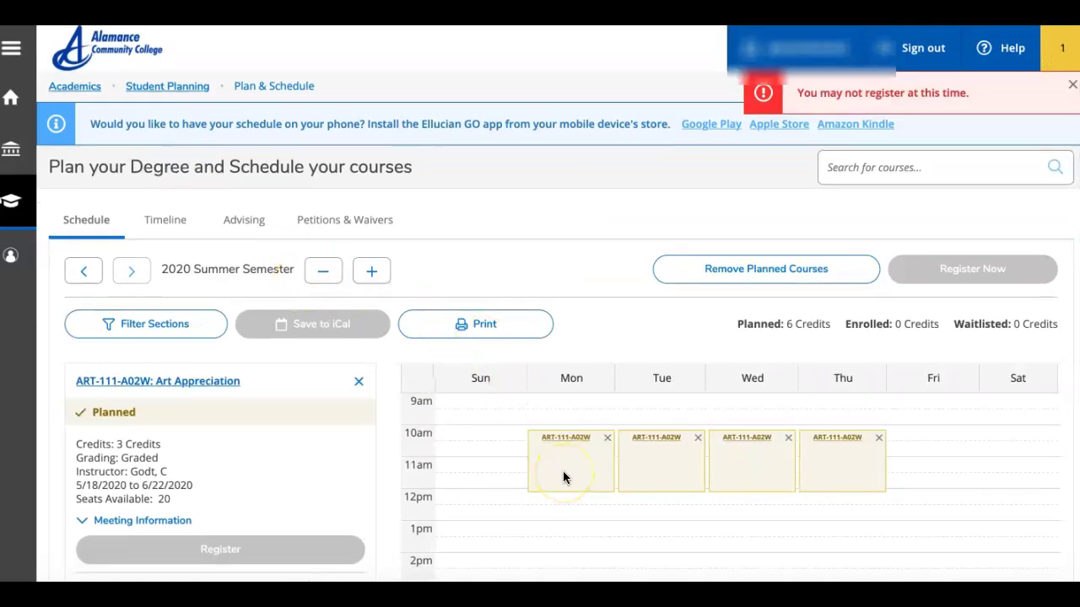
scroll(255, 482, down, 1)
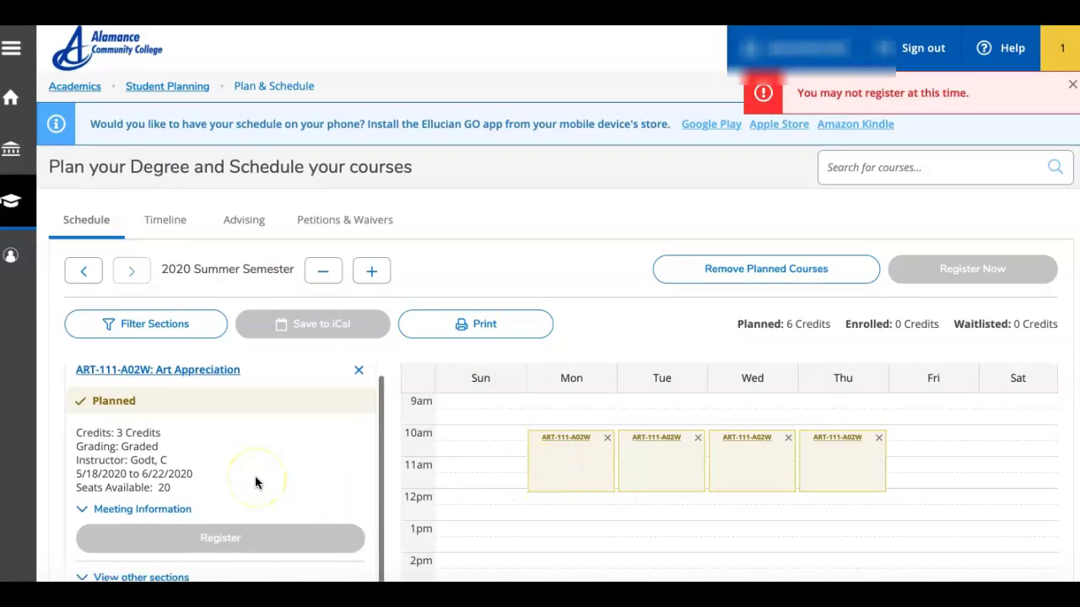
scroll(255, 482, down, 5)
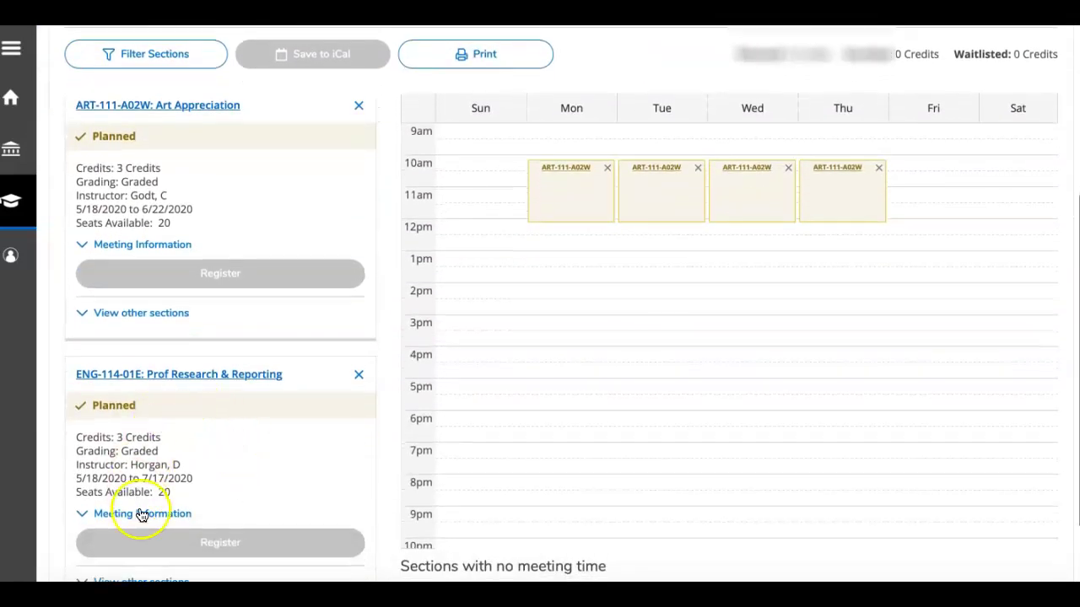
scroll(243, 212, up, 1)
scroll(243, 212, down, 1)
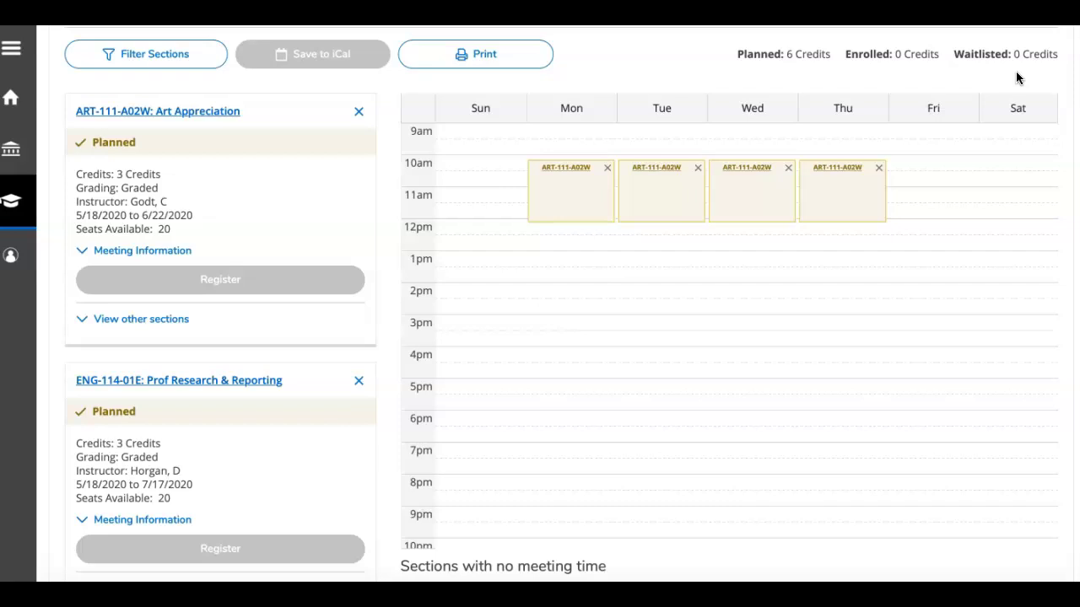
scroll(784, 128, up, 3)
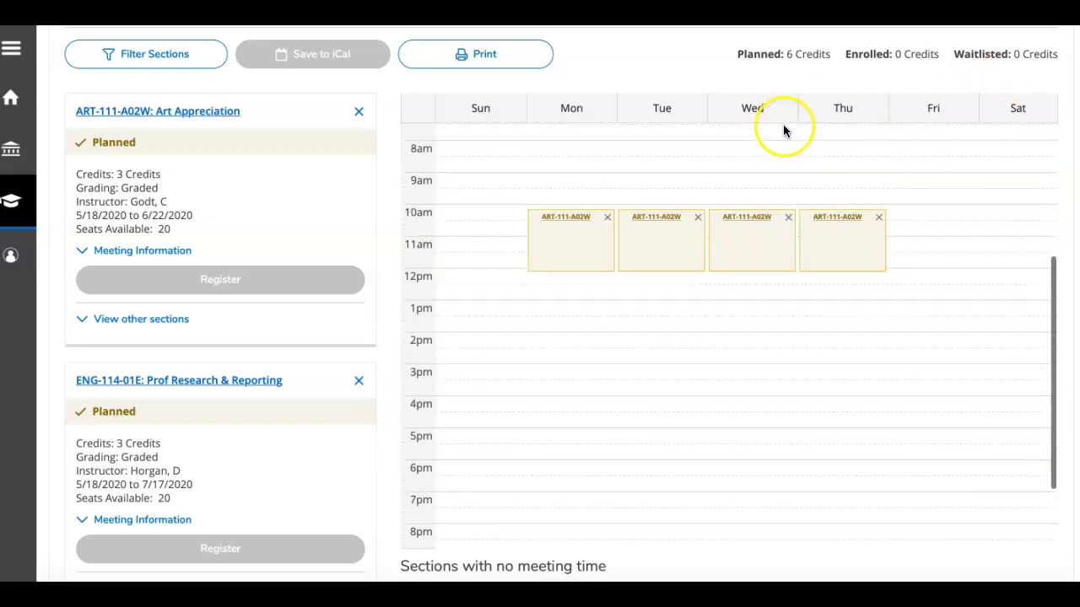
click(10, 98)
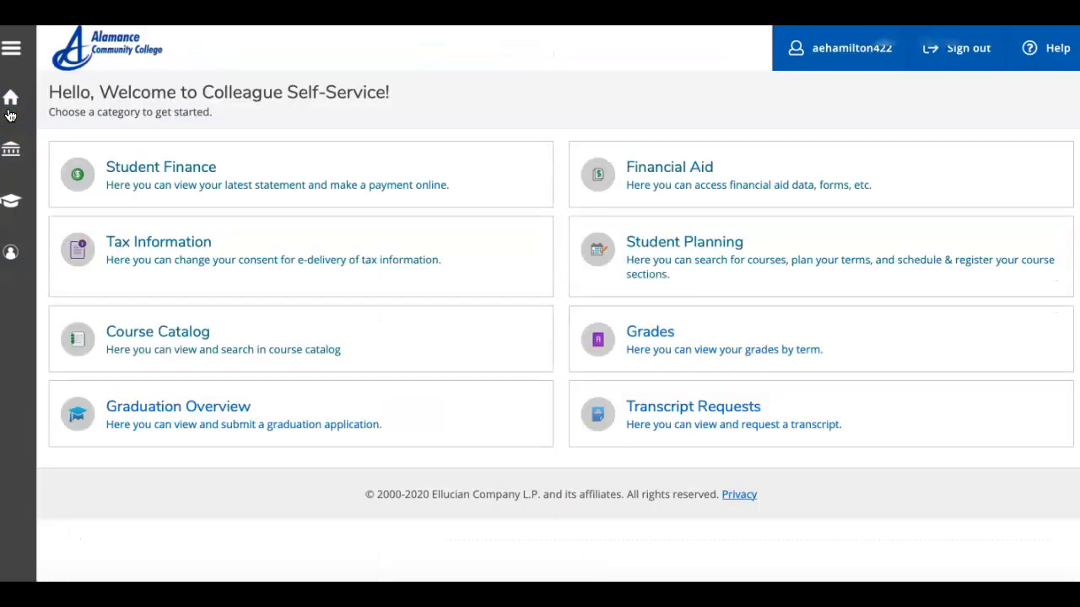